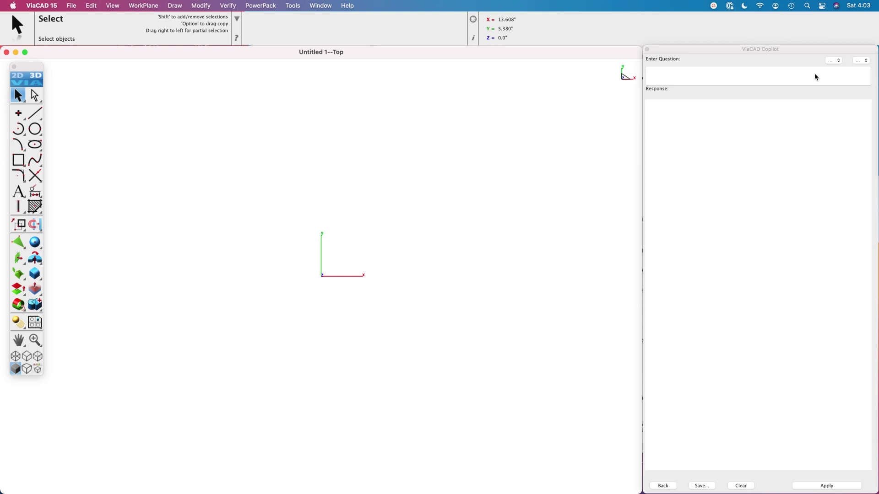
Load the SharkCAD v14 user guide in the Copilot pane.
left_click(836, 61)
left_click(797, 27)
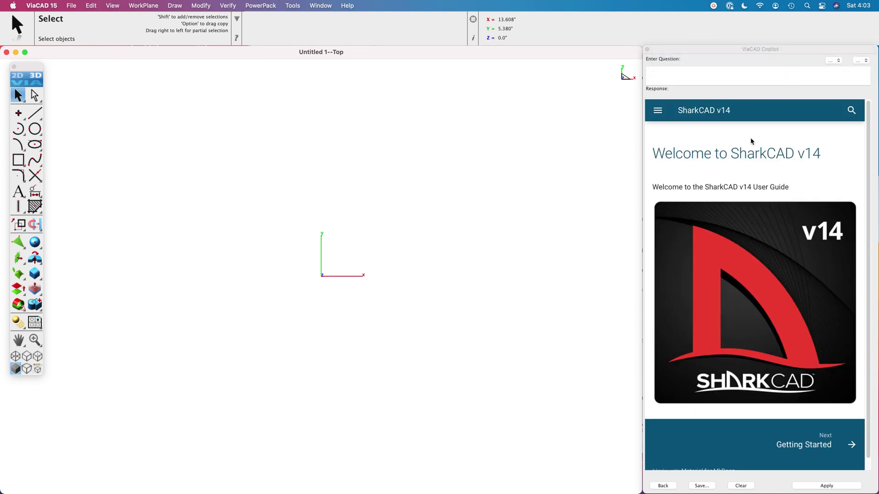
left_click(851, 110)
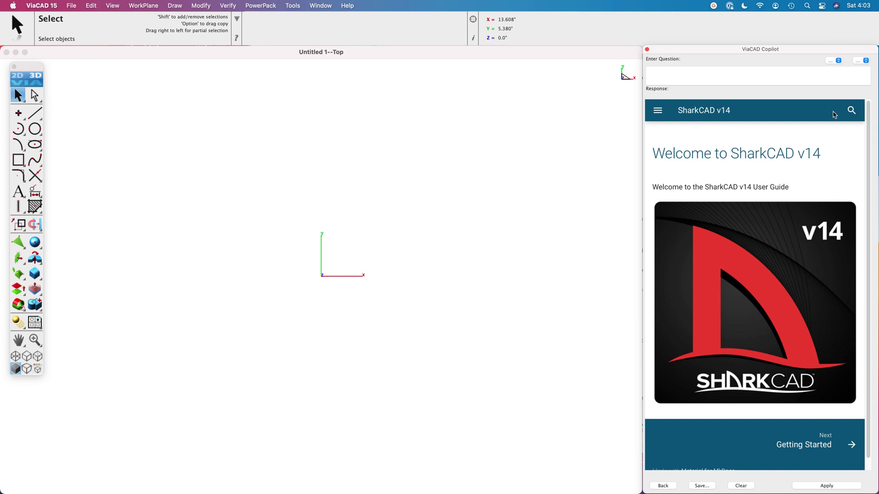
Search the guide for 'solid from profile' and open the Solids from Profiles page.
left_click(852, 110)
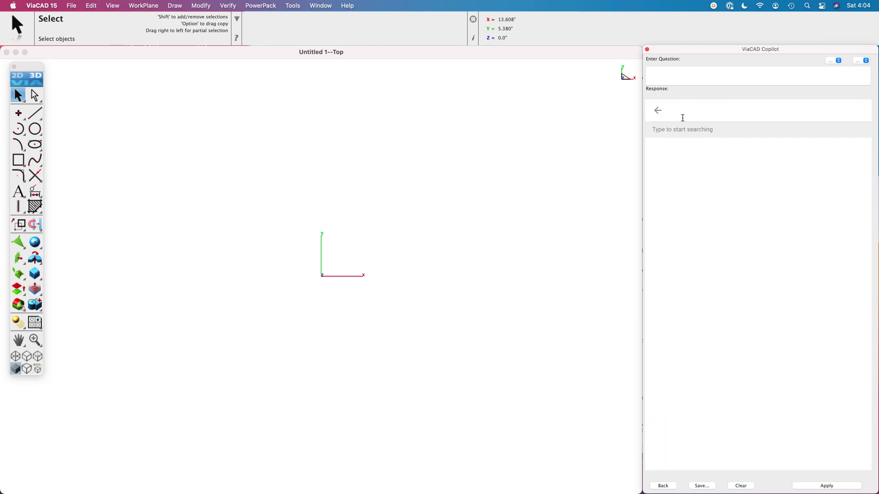
type("solid from")
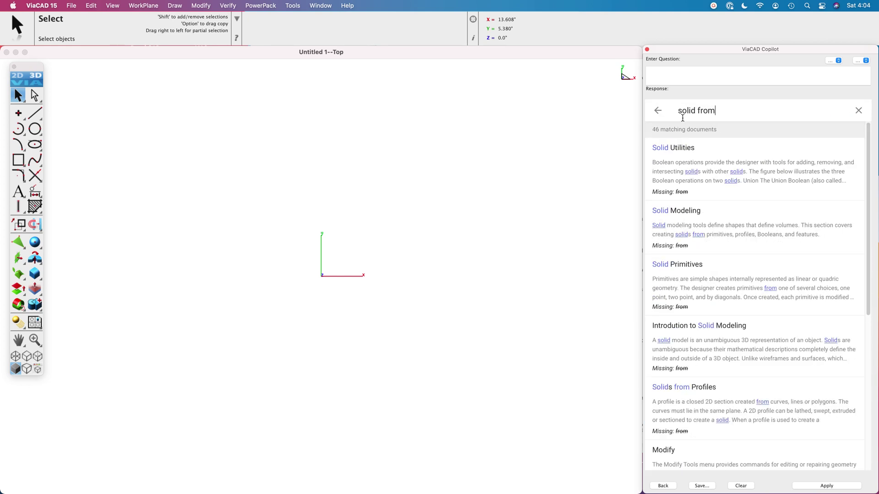
type(" profie")
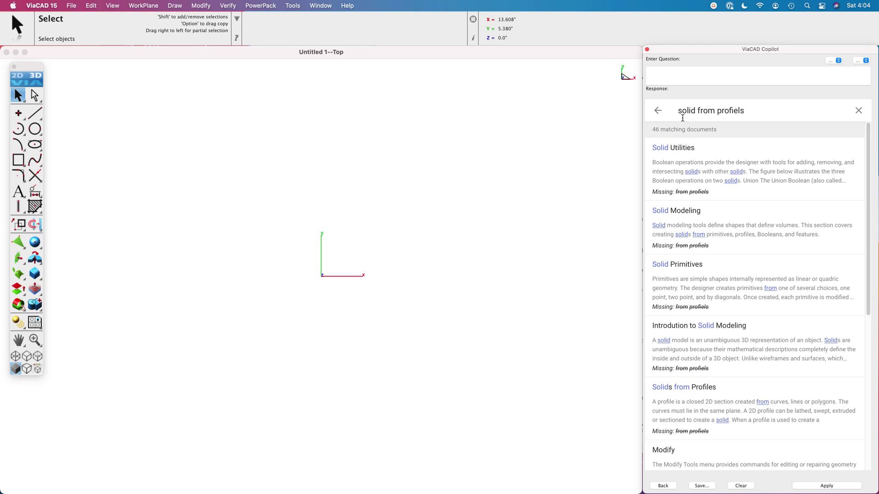
key("BackSpace")
type("le")
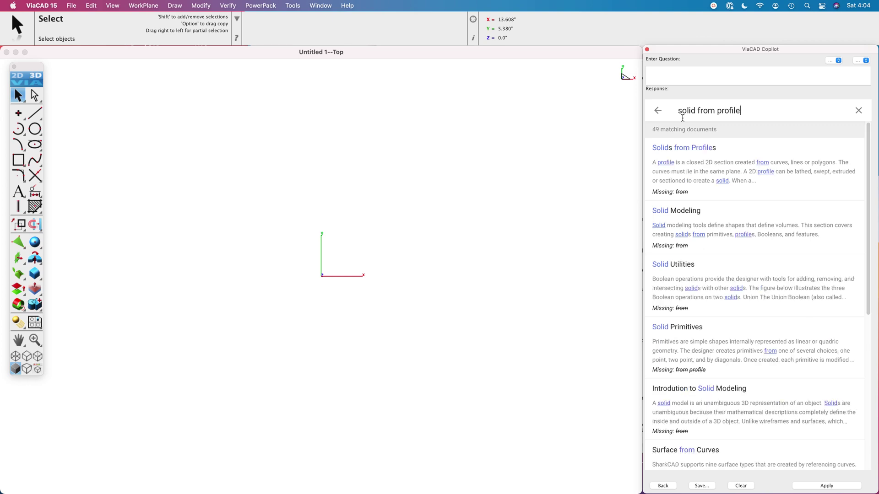
left_click(698, 153)
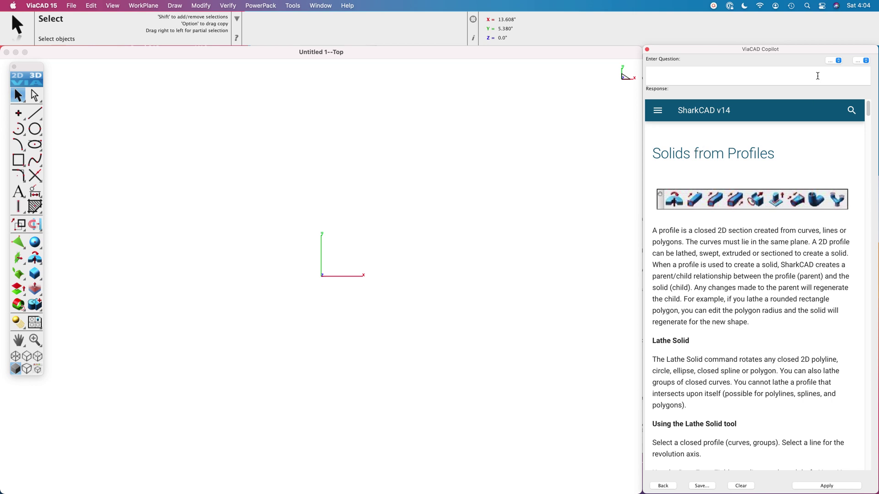
Search the Punch!CAD YouTube channel for 'solid modeling' videos and browse the results.
left_click(833, 61)
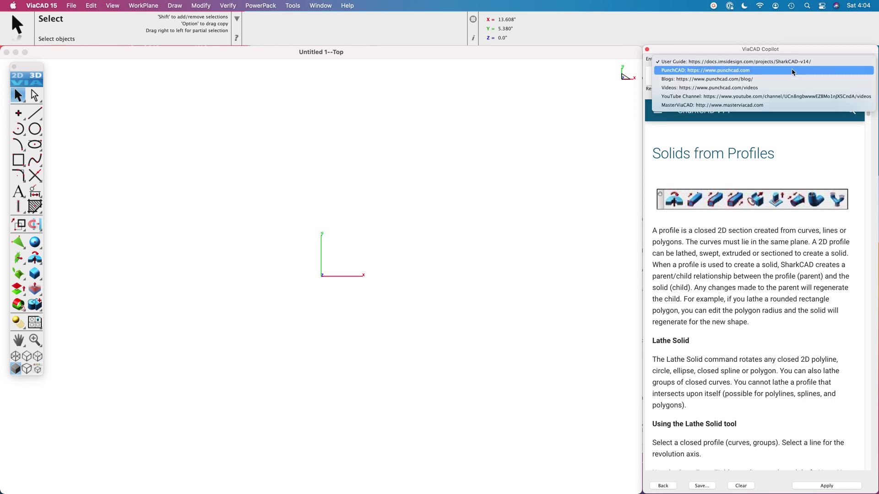
left_click(730, 97)
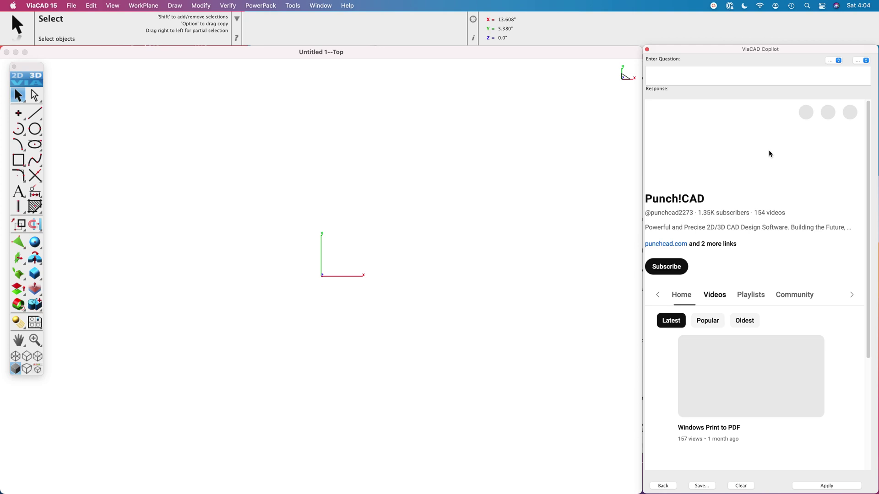
left_click(769, 113)
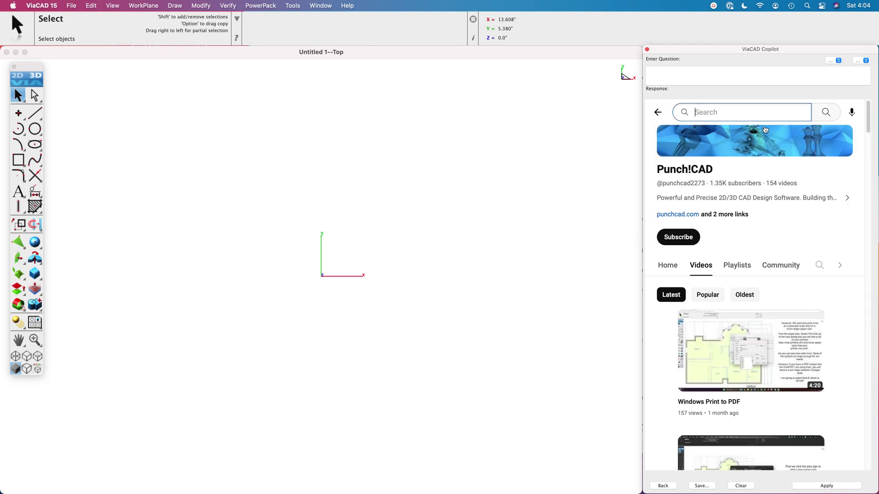
type("solid modeling")
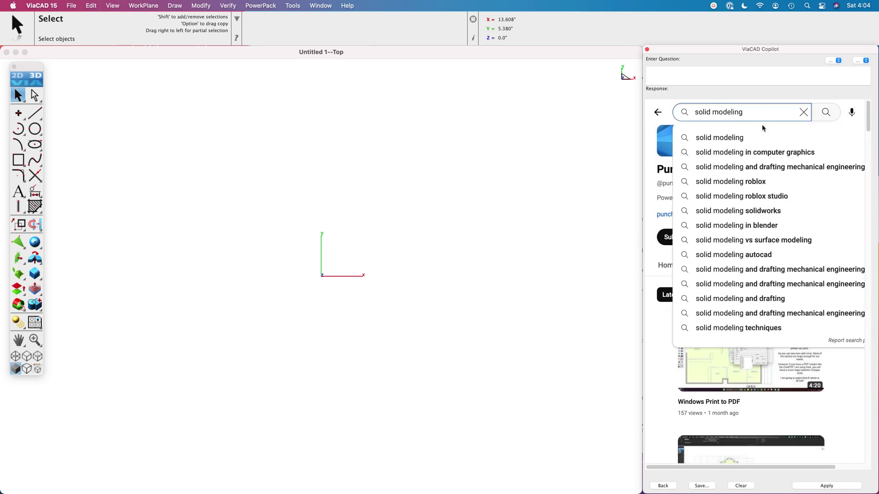
key("Return")
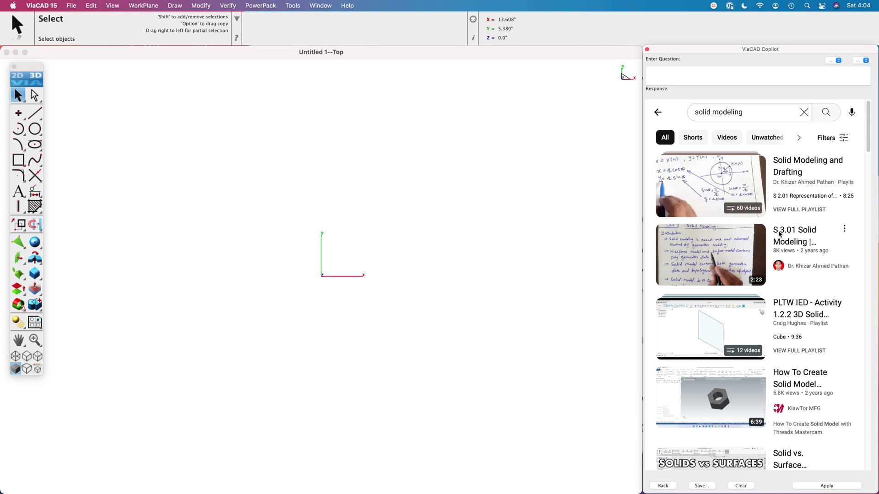
scroll(758, 274, "down", 1)
scroll(759, 329, "up", 1)
Submit the preset question 'What tools are available for solid modeling…' to Copilot.
left_click(862, 65)
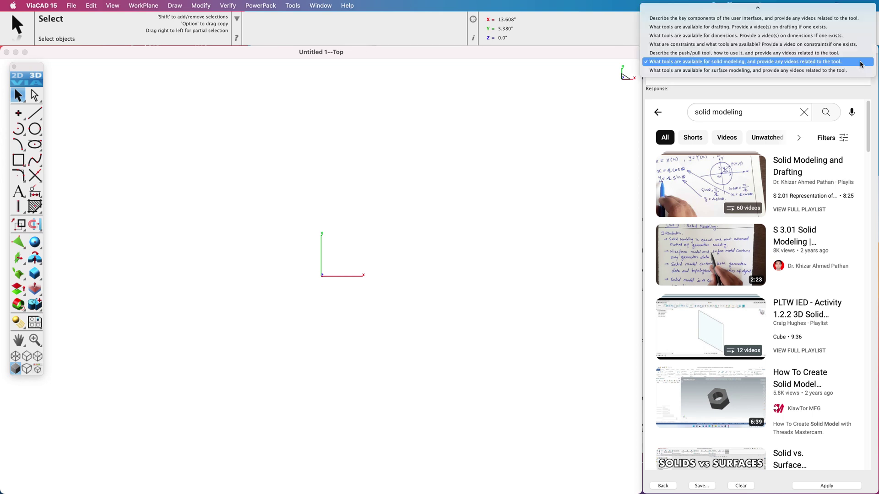
left_click(806, 63)
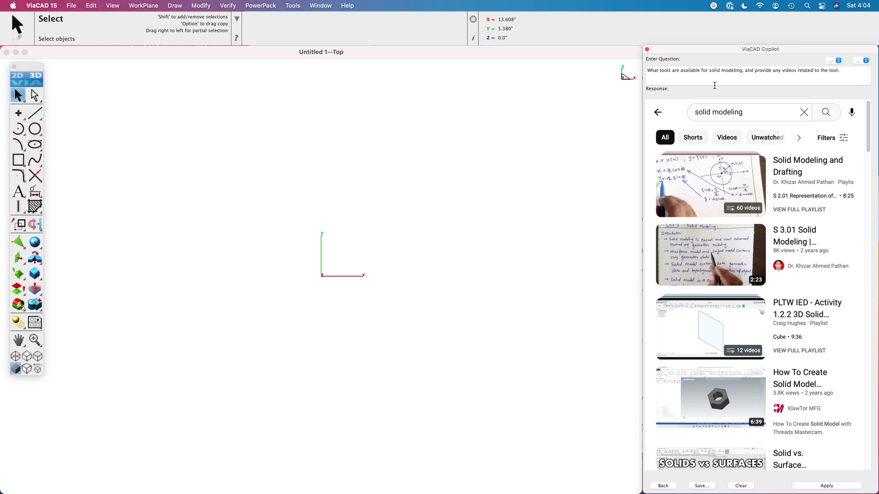
left_click(841, 488)
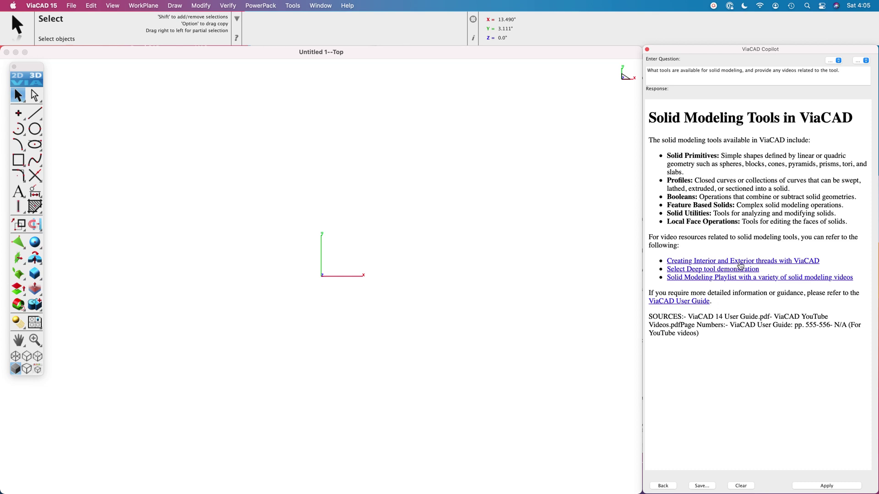
View the linked threads video and a Solid Modeling playlist video, returning to Copilot each time.
left_click(740, 262)
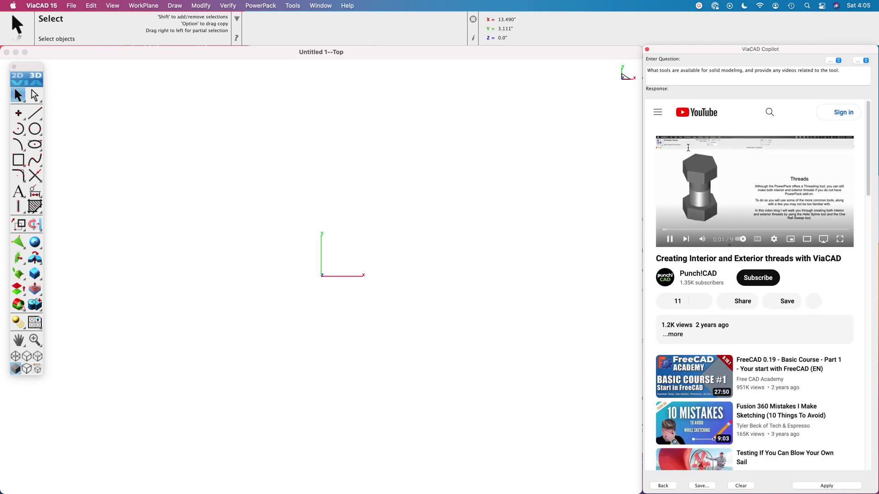
left_click(663, 486)
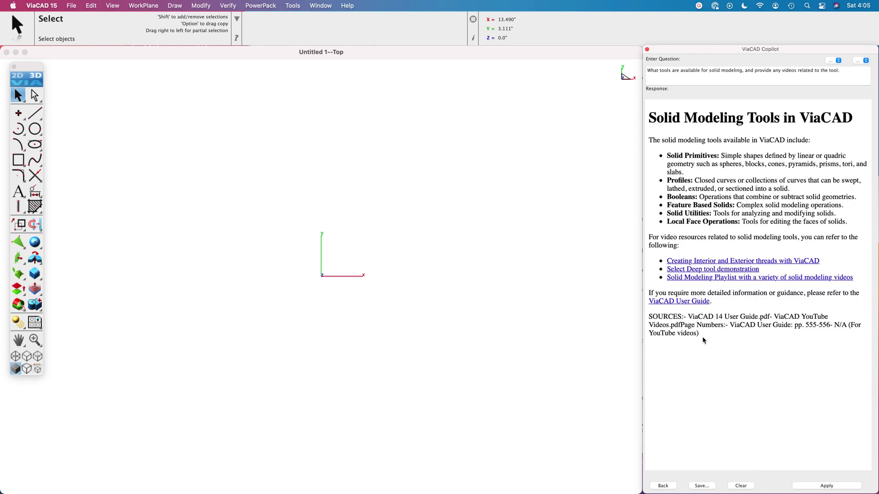
left_click(690, 280)
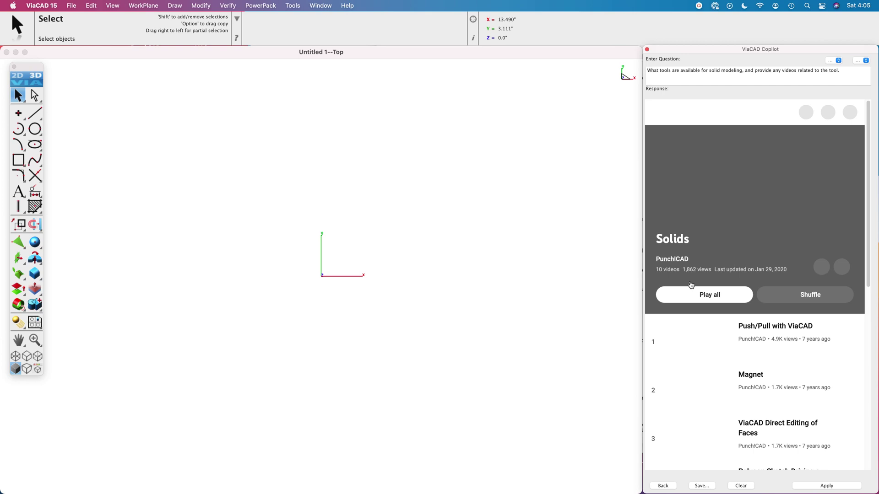
scroll(700, 284, "down", 3)
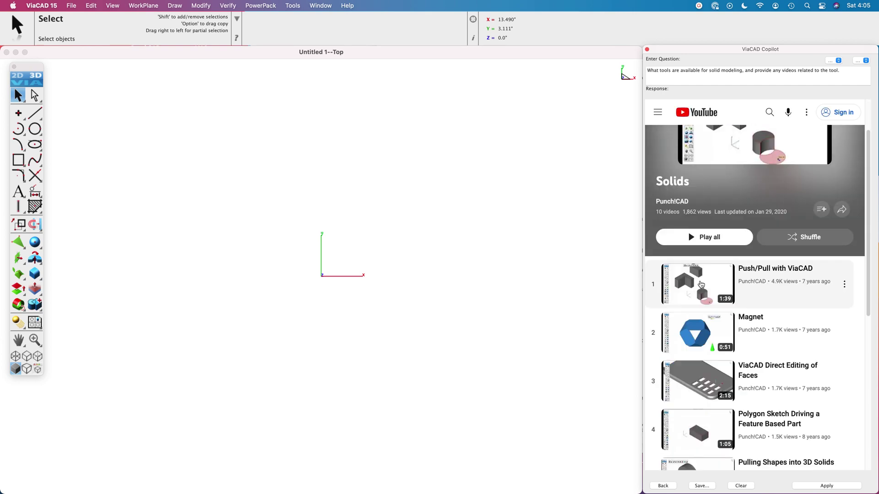
left_click(760, 352)
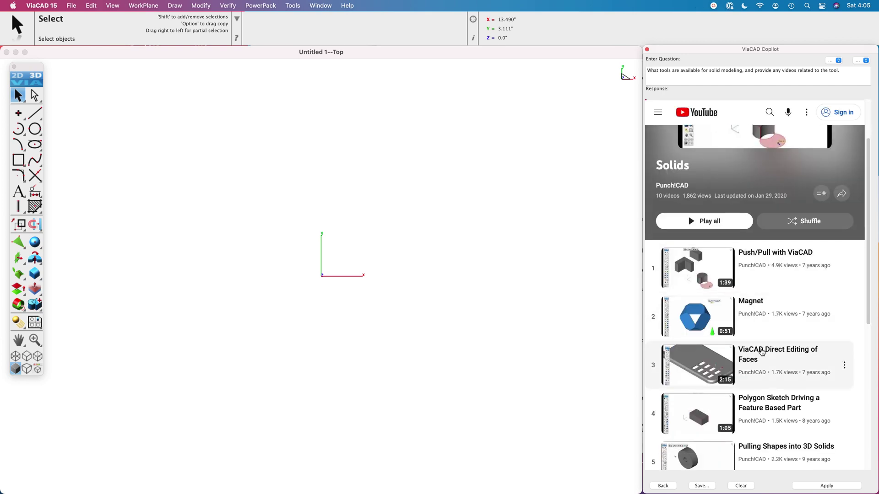
left_click(663, 486)
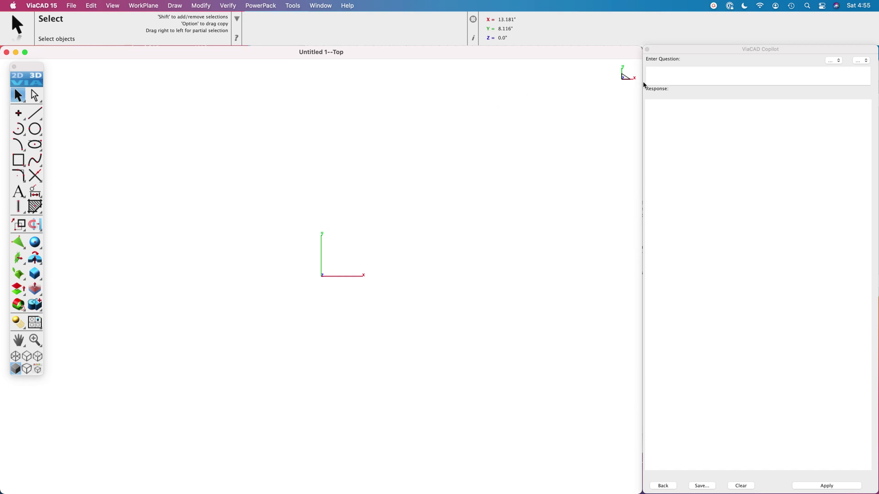
Paste and submit the question 'Tell me something interesting about ViaCAD' to Copilot.
left_click(660, 77)
type("Tell me something interesting about ViaCAD")
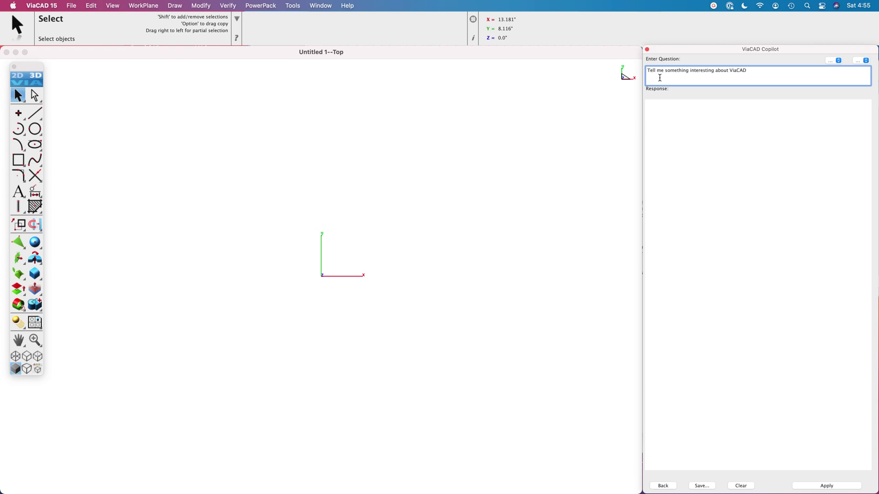
left_click(818, 485)
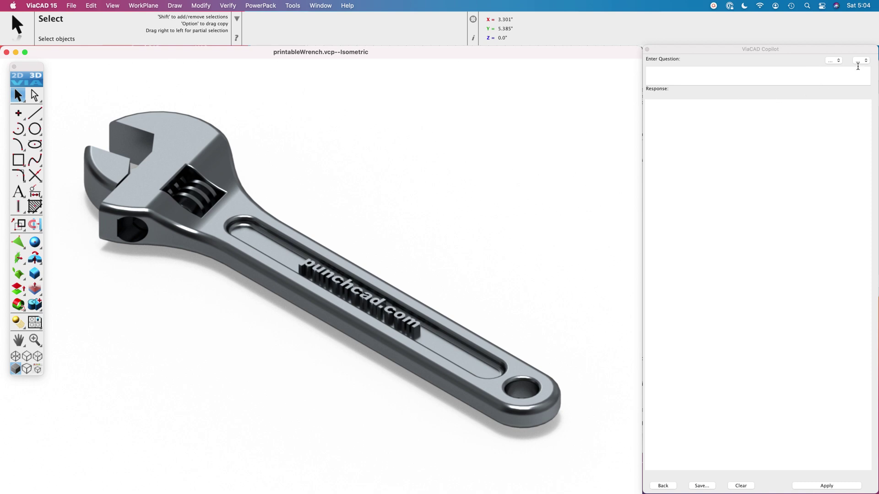
Submit the preset question 'Summarize the entities in my file for interesting properties.'.
left_click(861, 60)
scroll(861, 64, "up", 5)
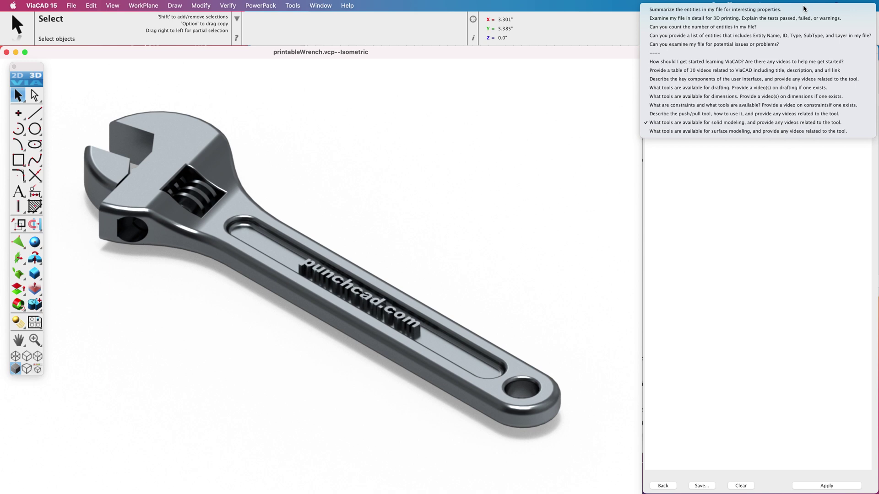
left_click(802, 10)
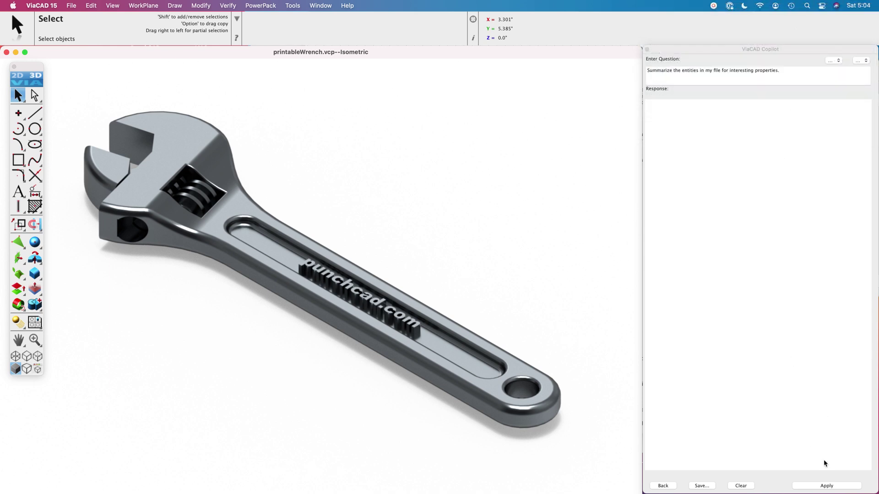
left_click(826, 486)
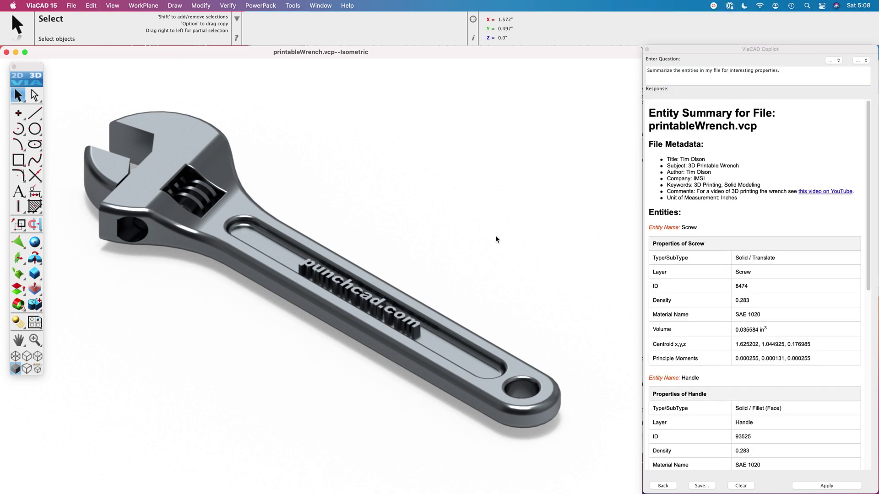
left_click(814, 195)
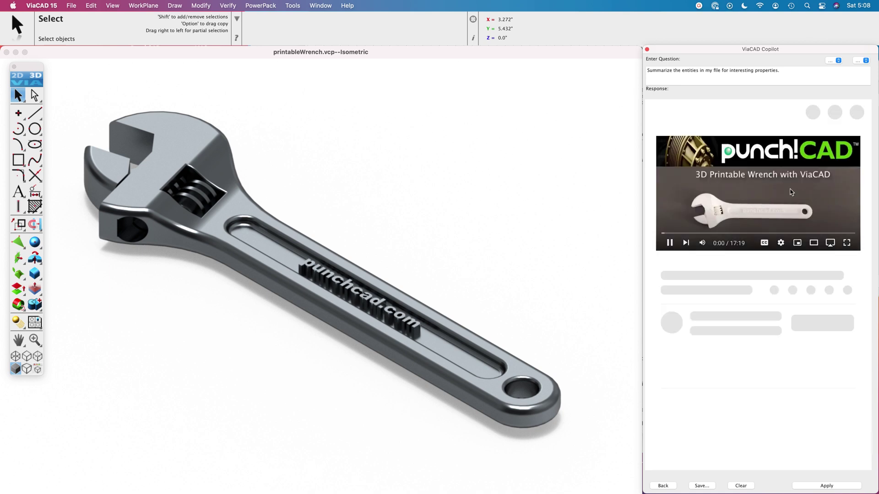
left_click(663, 486)
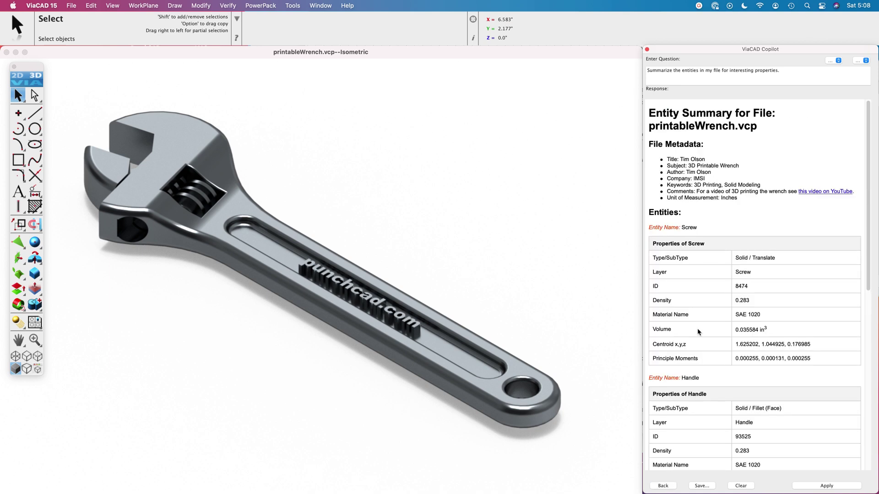
scroll(680, 183, "down", 3)
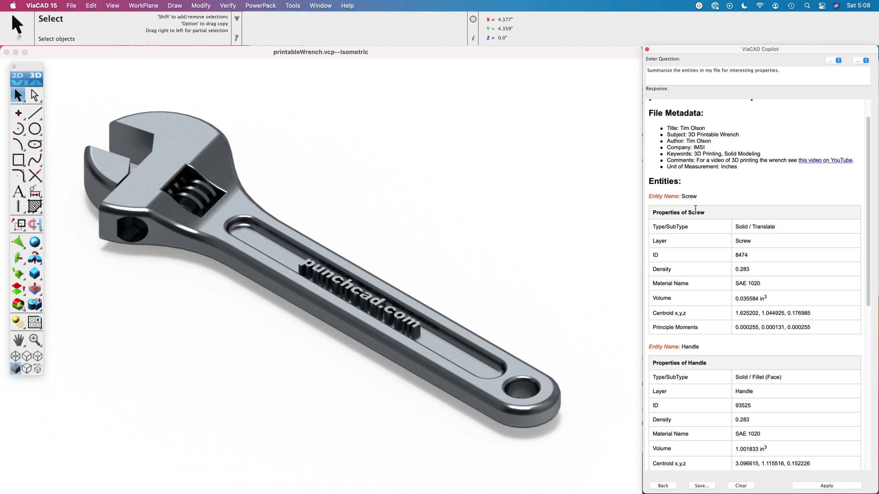
scroll(698, 206, "down", 1)
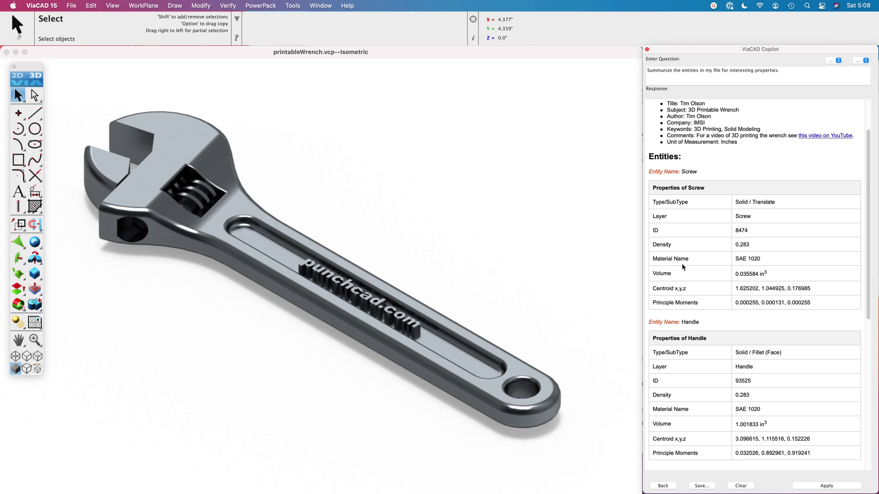
scroll(696, 265, "down", 1)
scroll(688, 299, "down", 9)
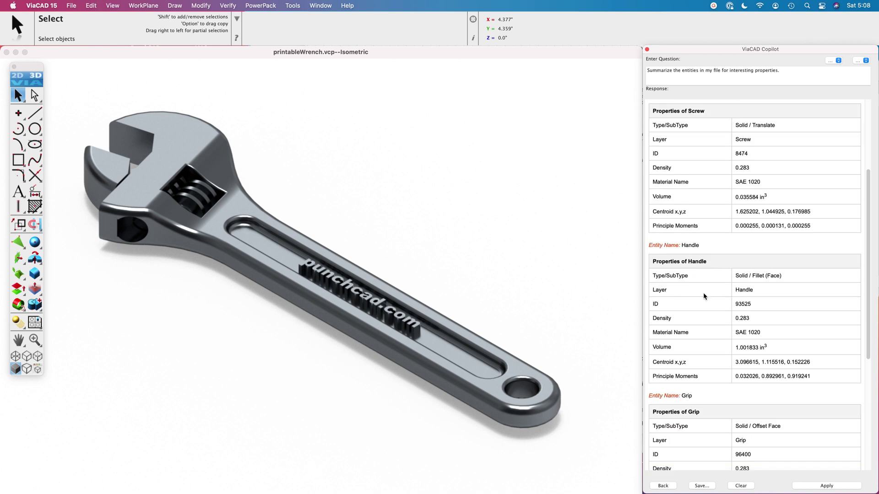
scroll(699, 318, "down", 2)
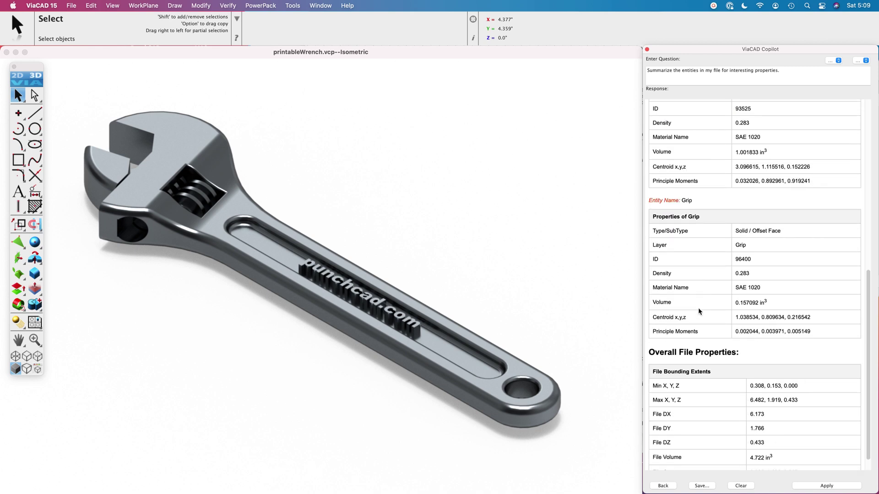
scroll(713, 400, "up", 12)
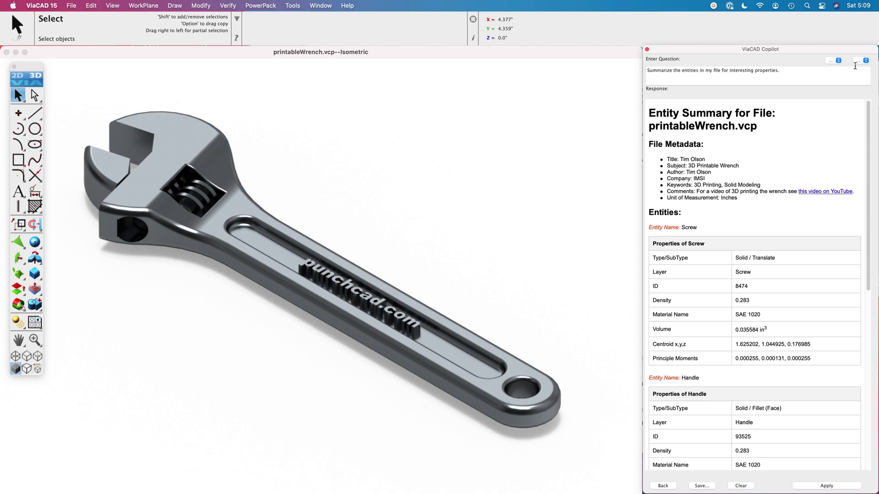
Submit the preset 'Examine my file in detail for 3D printing…' question and review the report.
left_click(859, 61)
left_click(801, 76)
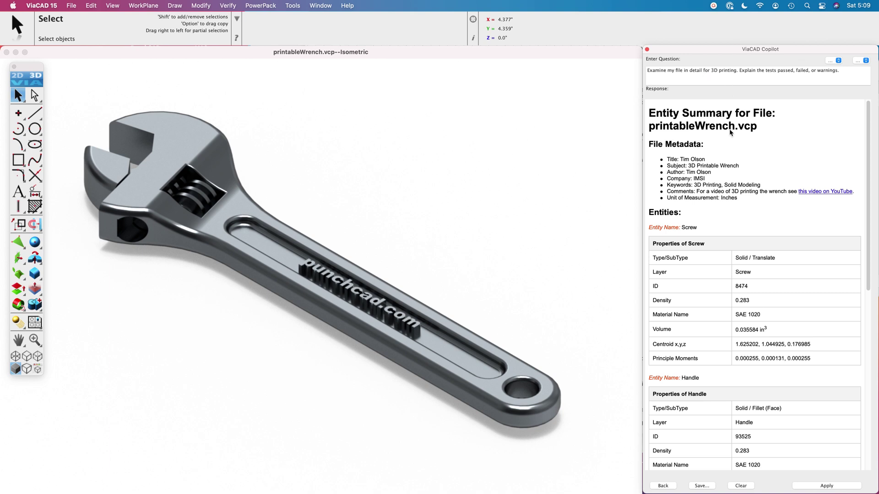
left_click(824, 487)
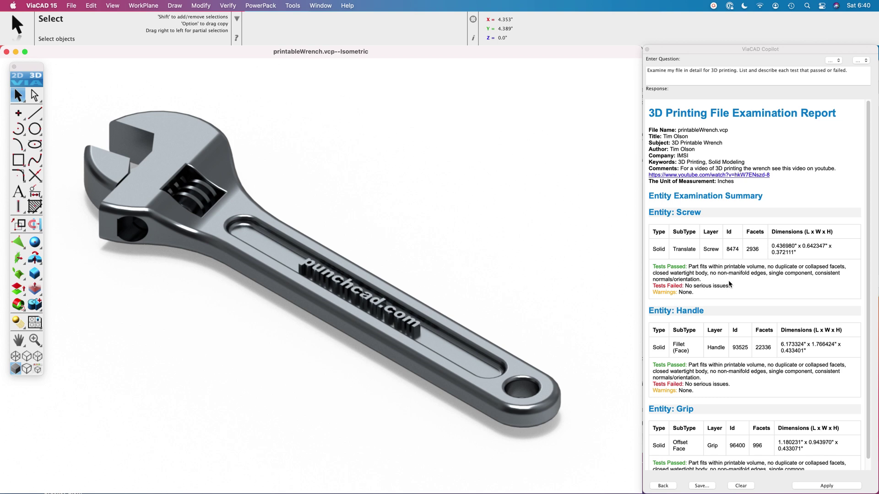
scroll(730, 283, "down", 1)
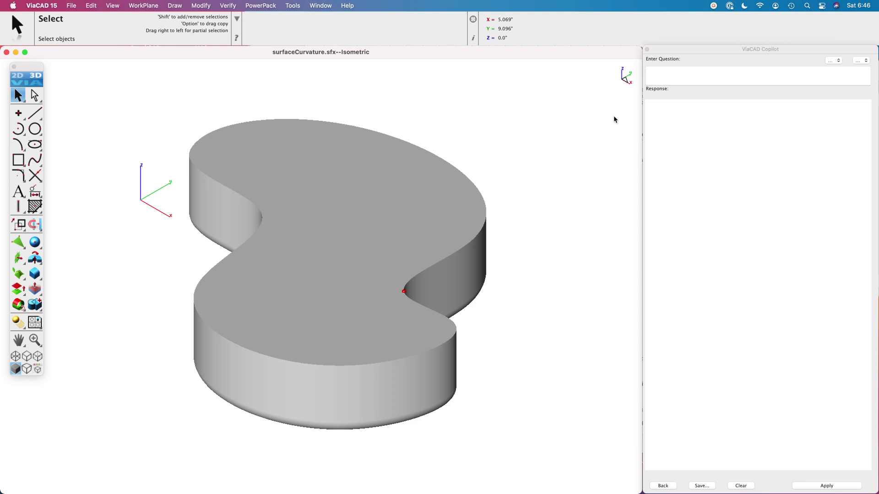
Paste the failed 0.6 inch blend question, select the S-shaped part, and submit it.
left_click(664, 76)
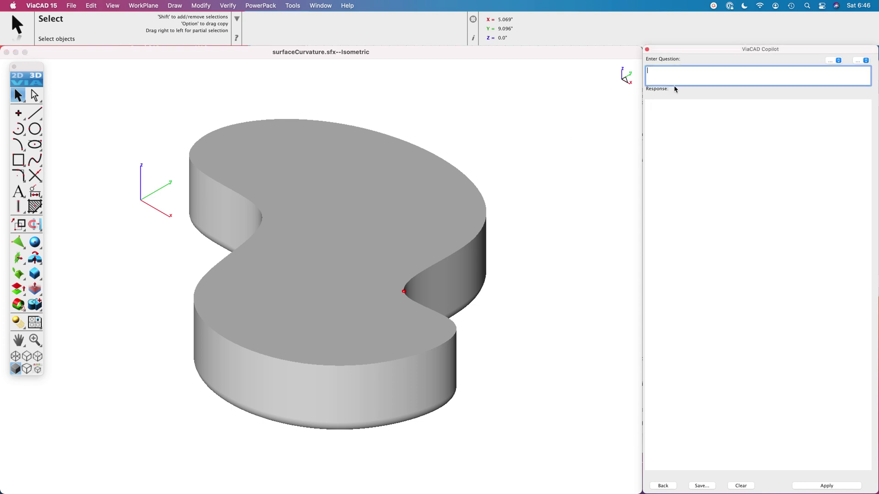
type("Why cant i blend my selected part with a 0.6 inch blend?")
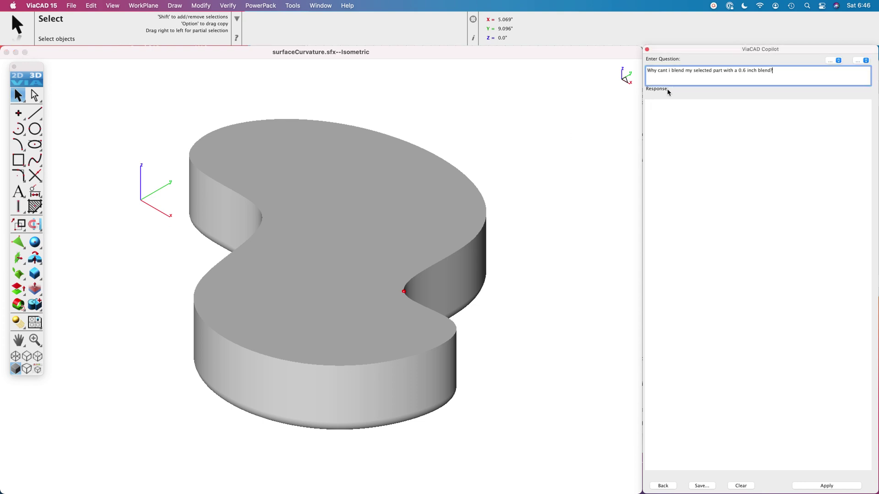
left_click(430, 189)
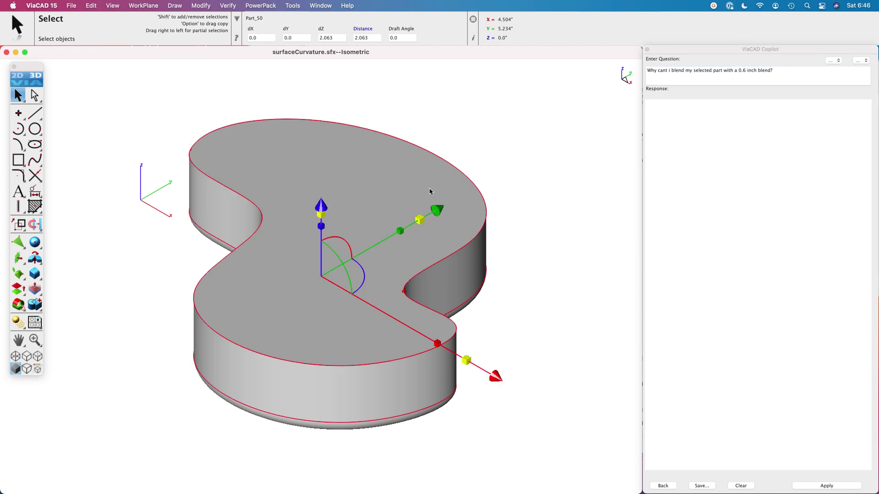
left_click(827, 486)
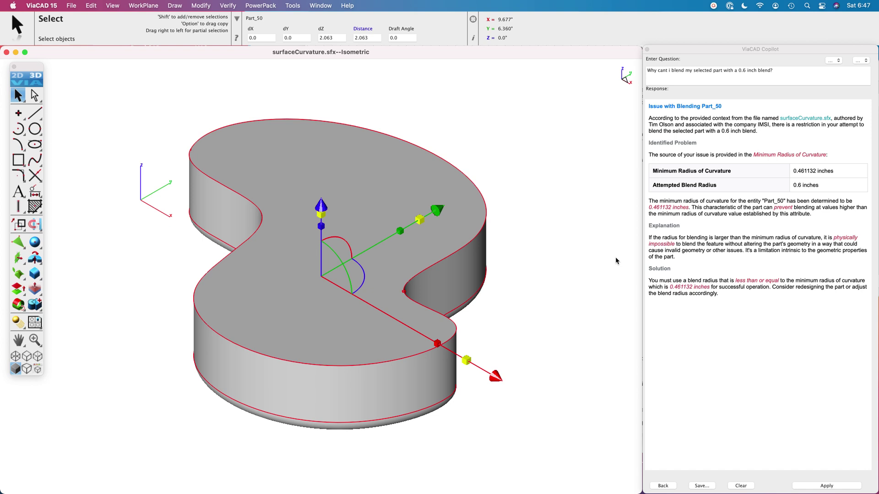
Replace the question with 'where on my selected part is the minuium radius of curvature.' and submit it.
left_click_drag(792, 77, 647, 70)
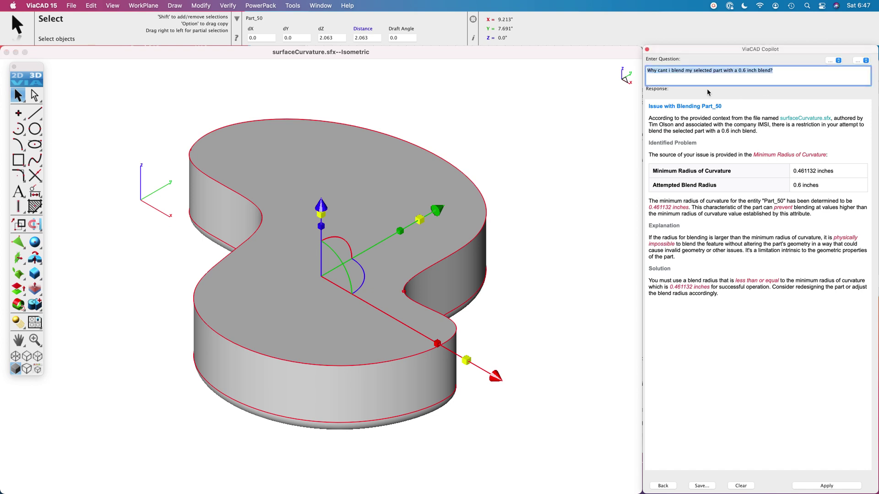
type("where ")
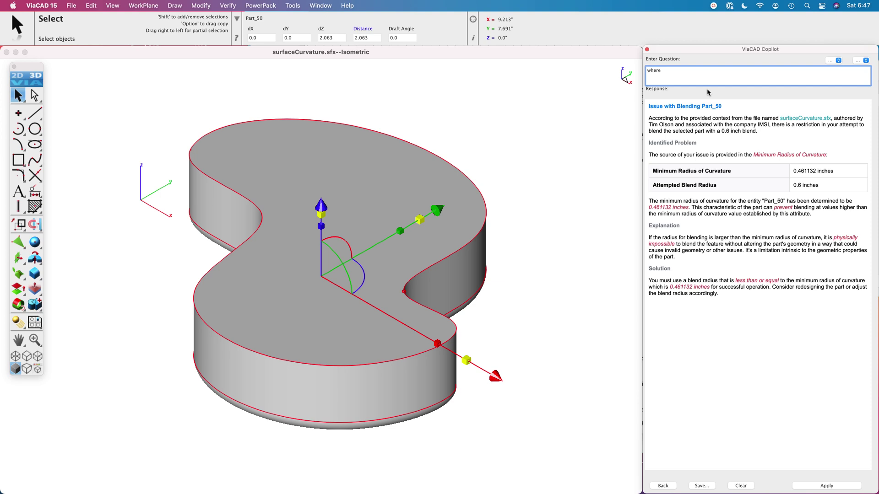
type("on my")
type("selected part is the minuium radius of curvature.")
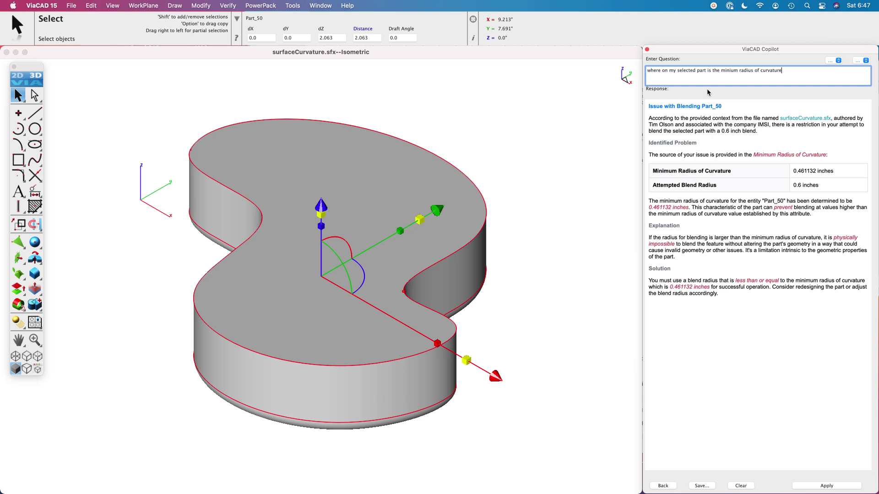
left_click(827, 486)
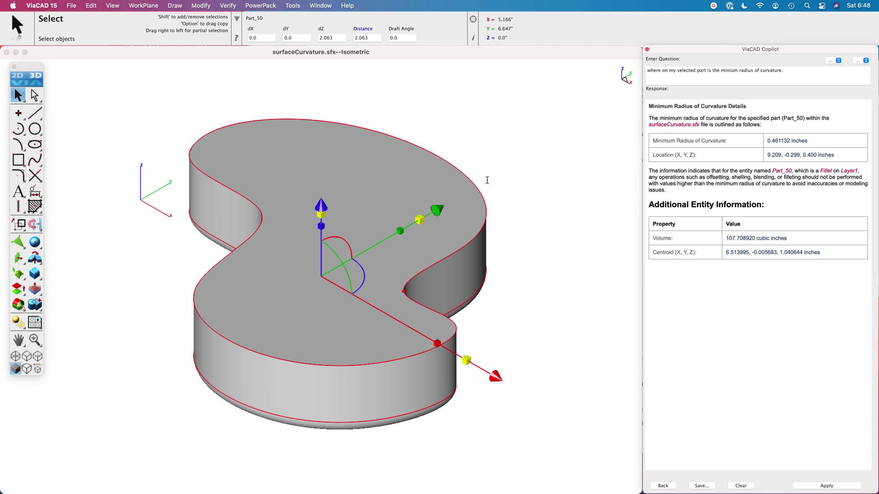
Deselect Part_50 and orbit and zoom to view the red minimum-curvature marker.
left_click(548, 278)
scroll(408, 298, "down", 2)
scroll(408, 298, "up", 5)
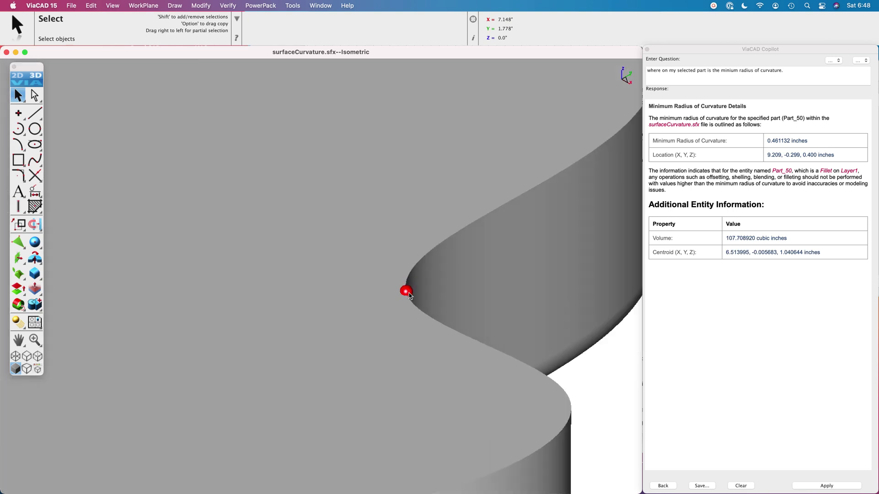
mouse_move(412, 247)
middle_mouse_down()
mouse_move(367, 222)
mouse_move(357, 261)
mouse_move(365, 229)
middle_mouse_up()
scroll(358, 255, "down", 3)
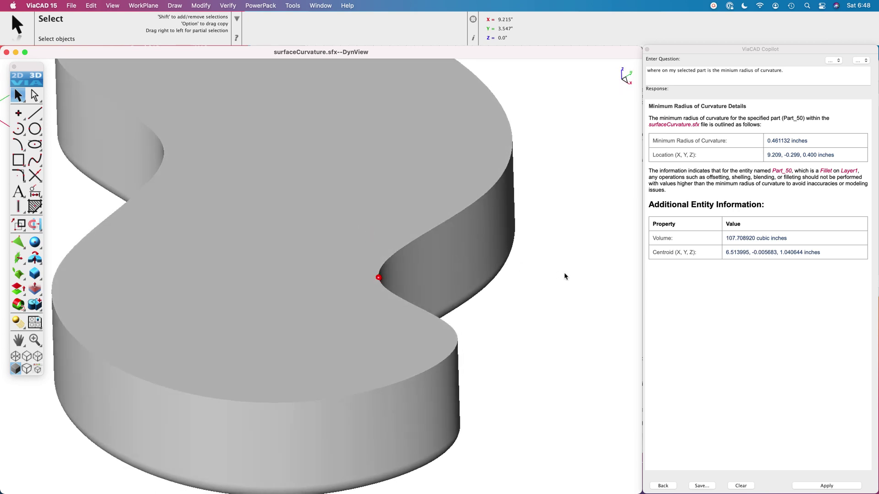
scroll(564, 274, "down", 3)
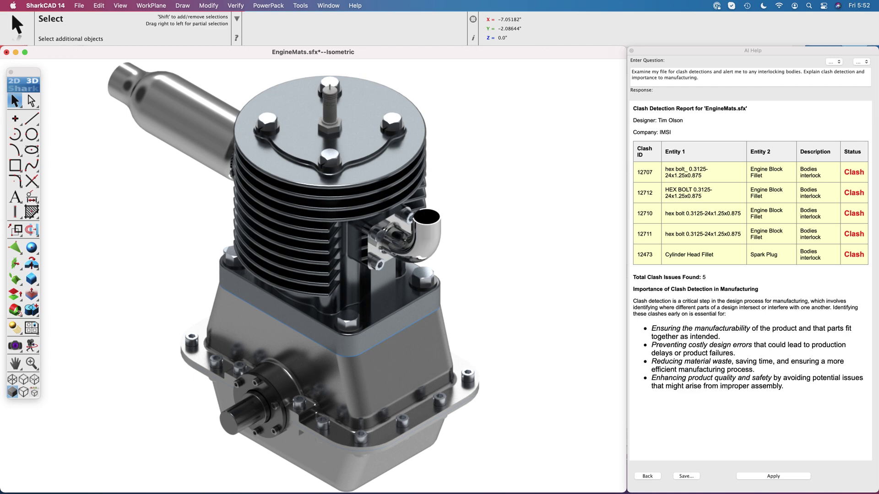